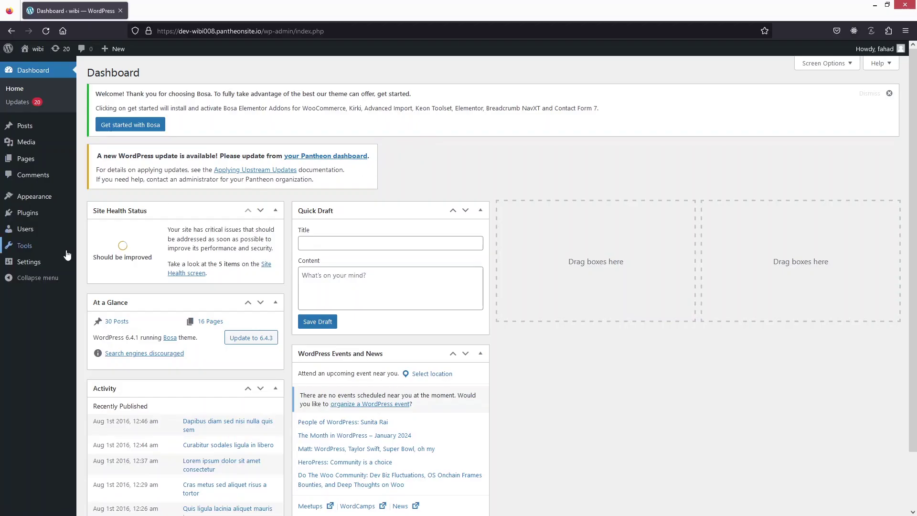
# Search the plugin directory for 'elementor' and install the Elementor plugin
pyautogui.moveTo(33, 216)
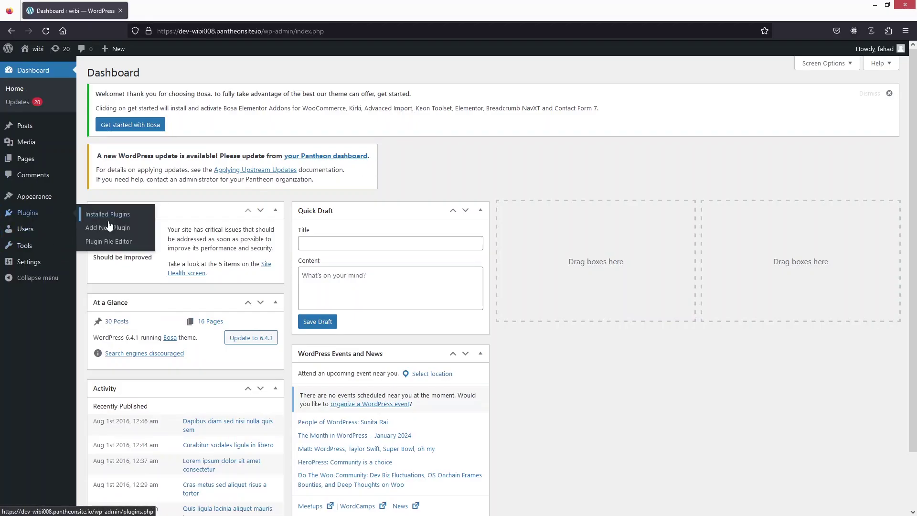
pyautogui.click(116, 233)
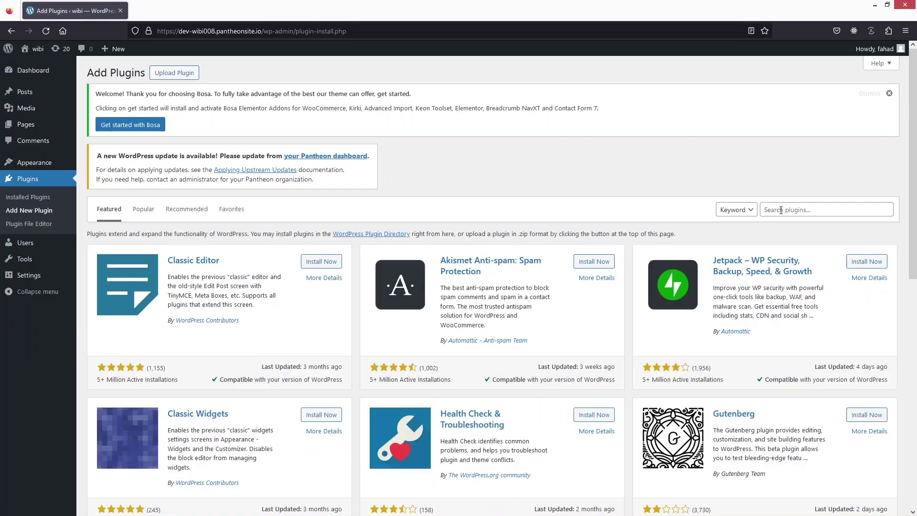
pyautogui.click(781, 210)
pyautogui.write('elementor')
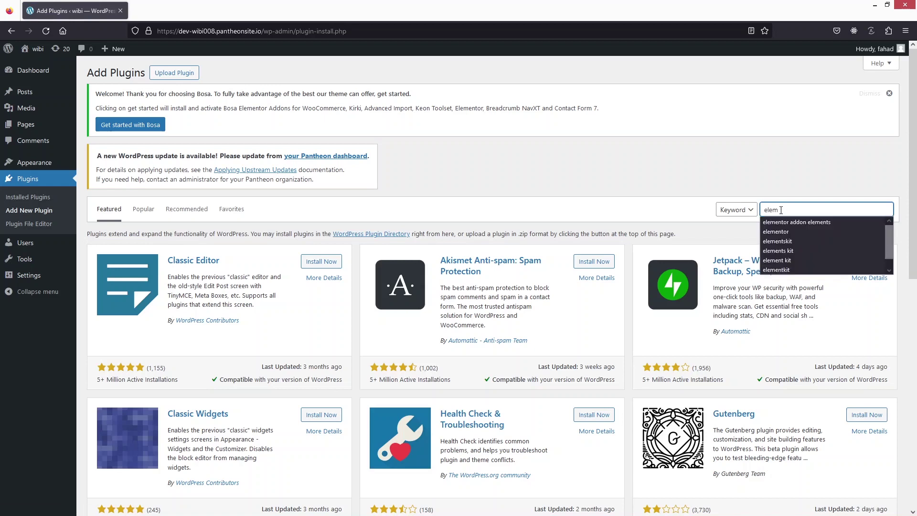
pyautogui.click(315, 264)
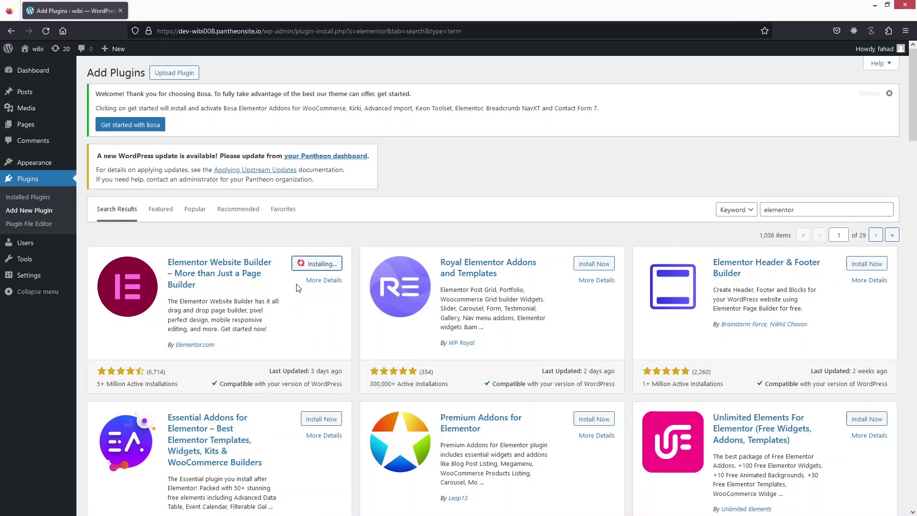
# Search for 'starter templates' and install the Starter Templates plugin
pyautogui.doubleClick(804, 209)
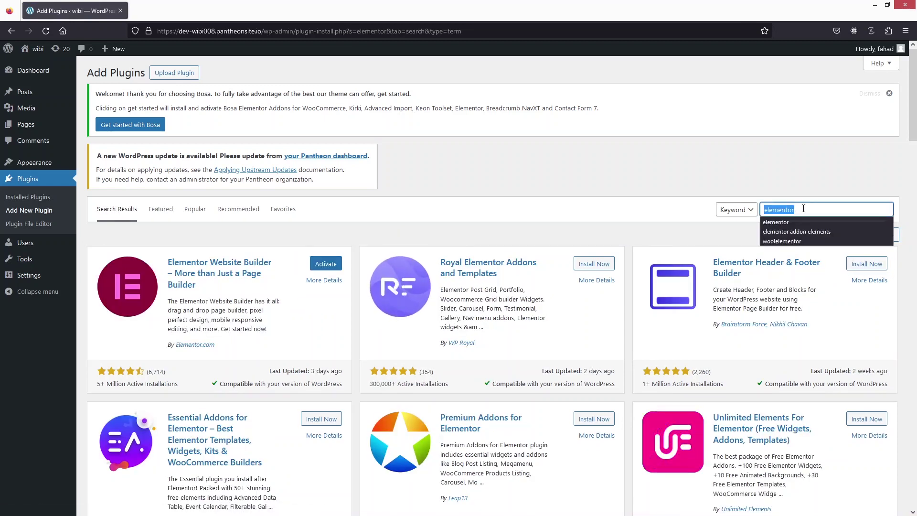
pyautogui.write('starter templates')
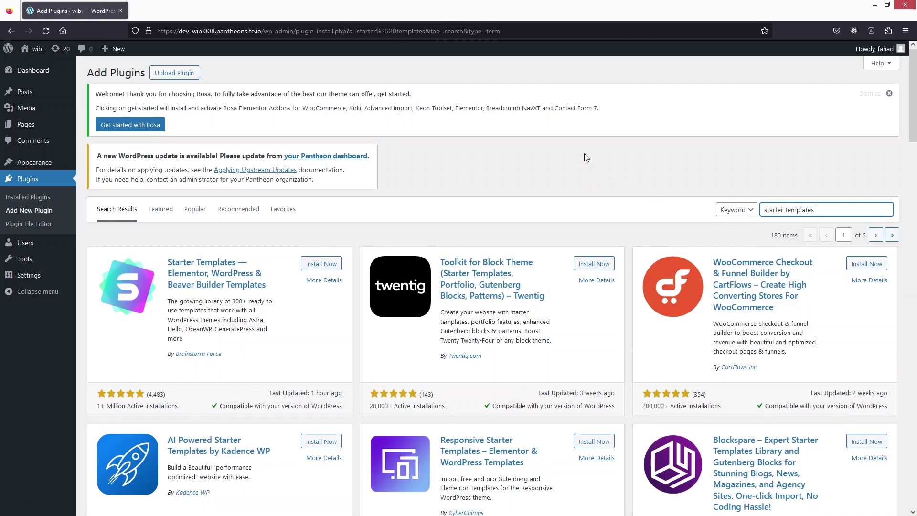
pyautogui.click(308, 264)
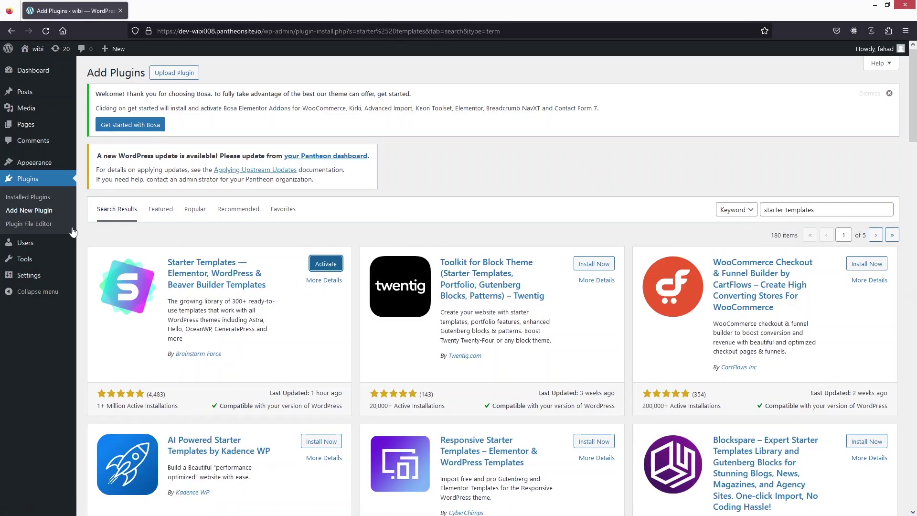
# Activate the Astra theme in Appearance > Themes so it replaces Bosa
pyautogui.moveTo(50, 280)
pyautogui.moveTo(28, 171)
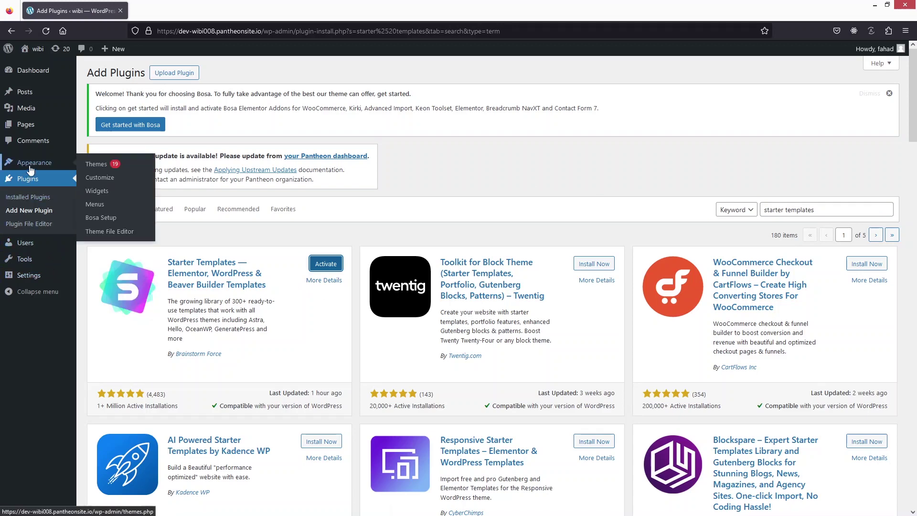
pyautogui.click(111, 169)
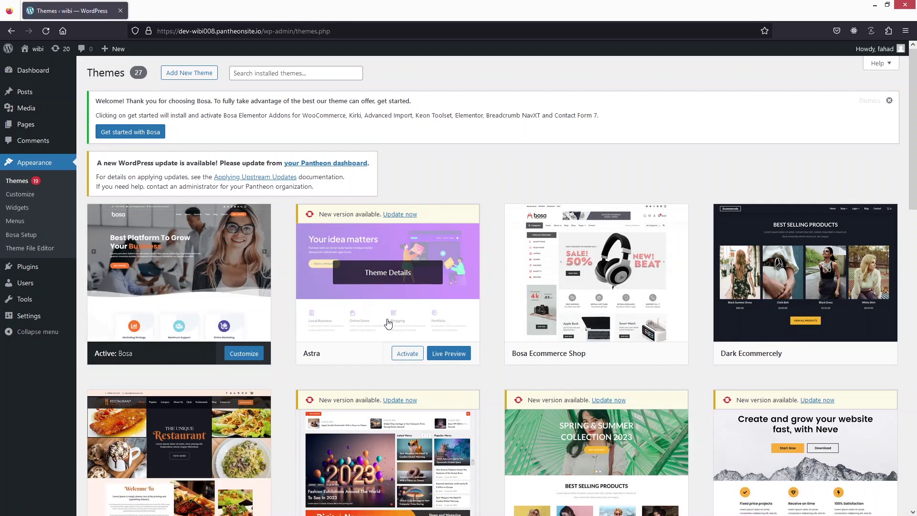
pyautogui.click(406, 353)
pyautogui.moveTo(30, 277)
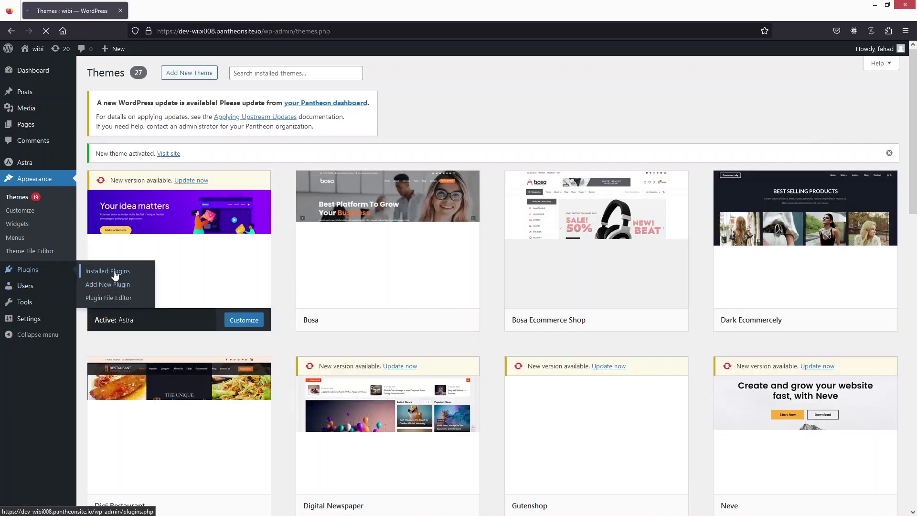
# Select all installed plugins and bulk-activate Elementor and Starter Templates
pyautogui.click(115, 273)
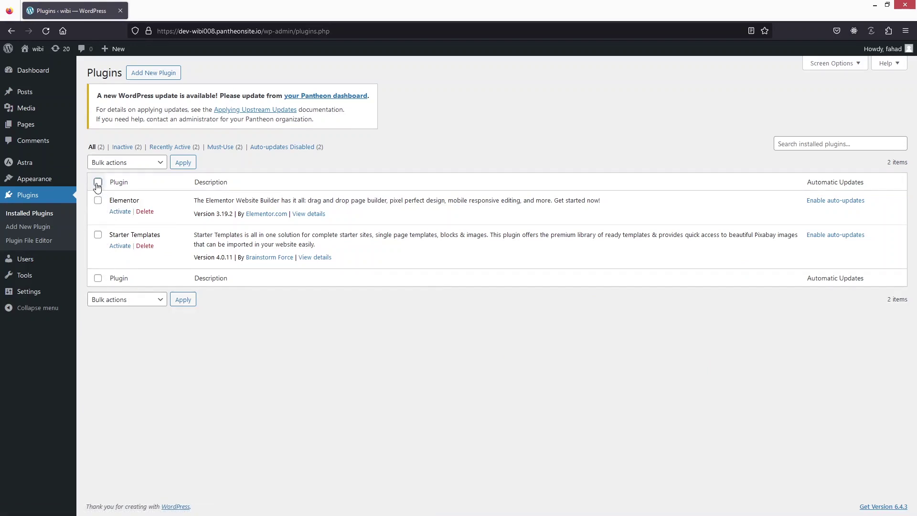
pyautogui.click(97, 182)
pyautogui.click(133, 164)
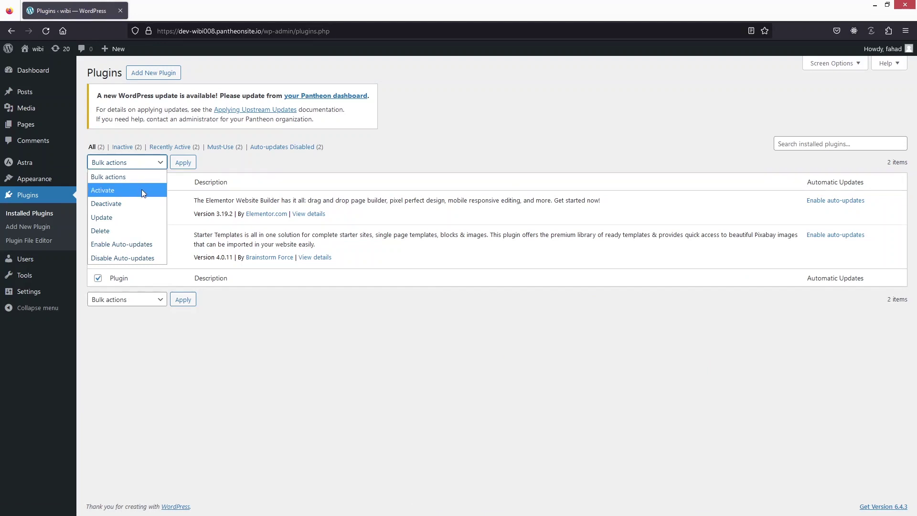
pyautogui.click(141, 190)
pyautogui.click(183, 162)
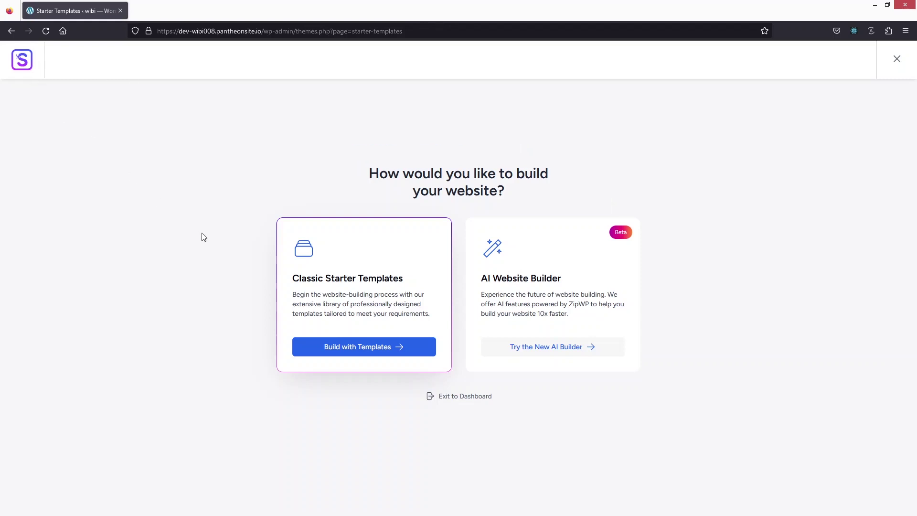
# Choose Build with Templates and search the template library for 'construction'
pyautogui.click(320, 353)
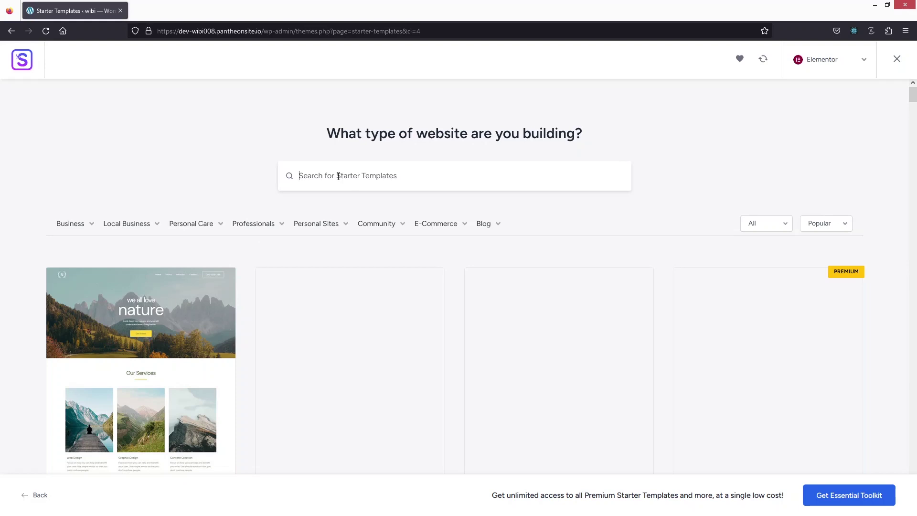
pyautogui.write('construction')
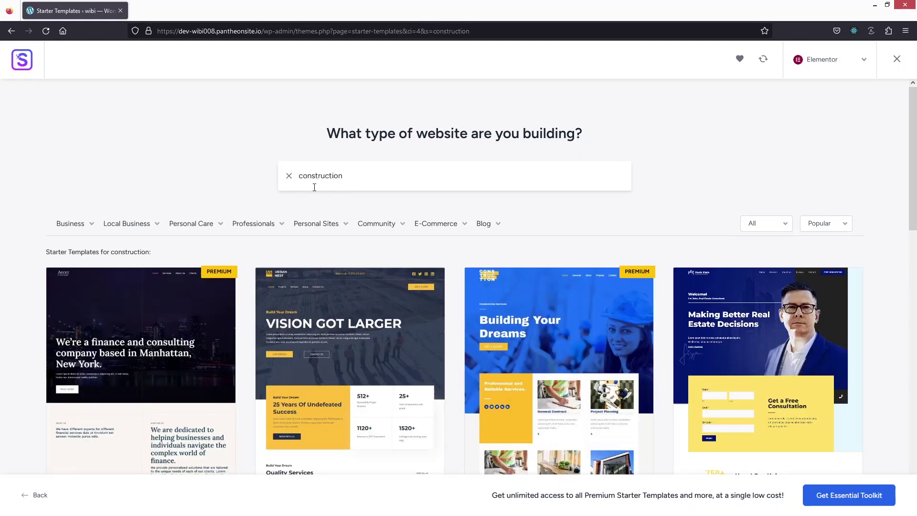
pyautogui.scroll(-2, 301, 195)
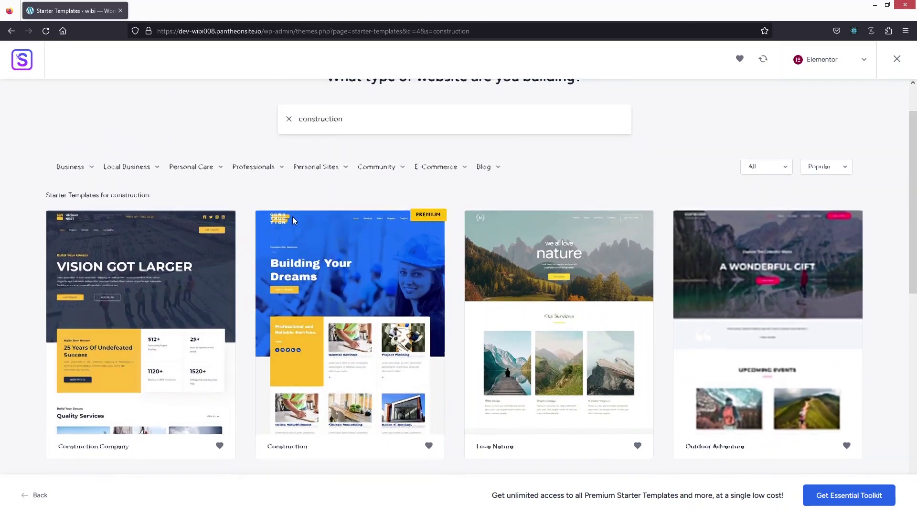
pyautogui.scroll(-2, 293, 217)
pyautogui.scroll(-1, 337, 318)
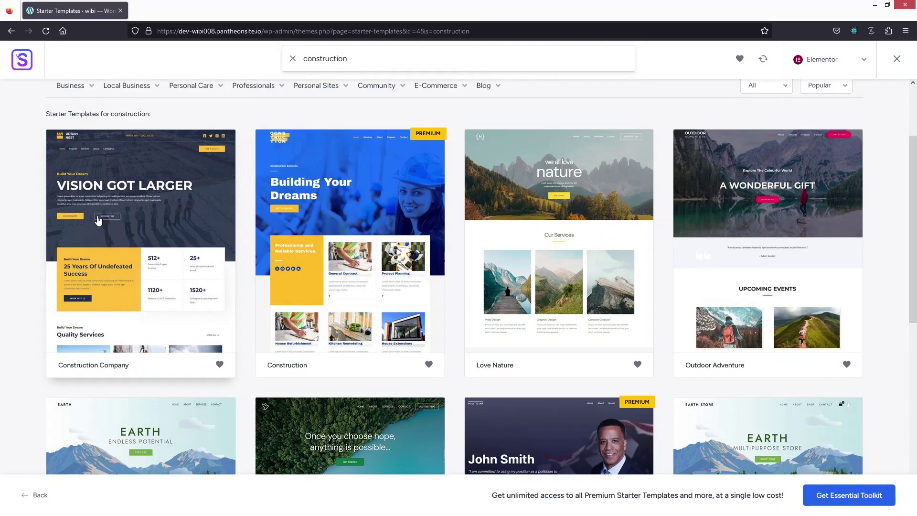
# Open the Construction Company template, skip the logo and keep default colours and fonts
pyautogui.click(140, 239)
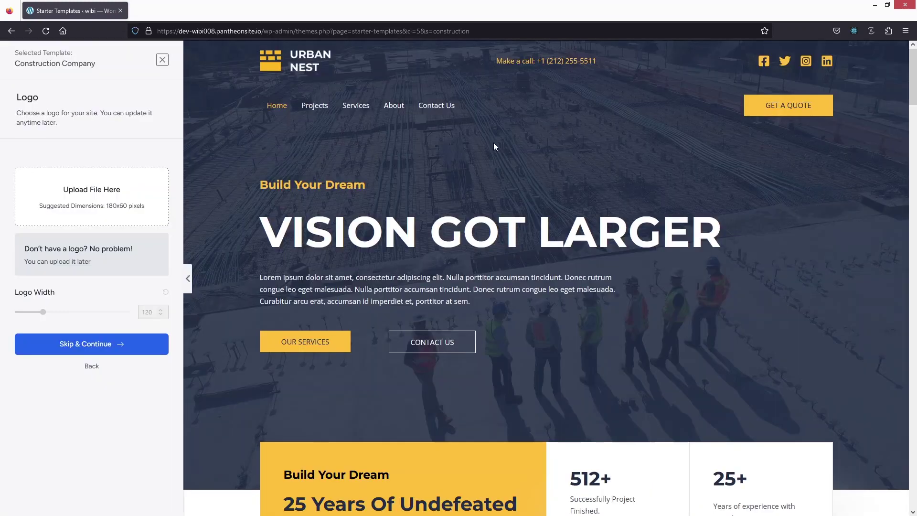
pyautogui.moveTo(915, 70)
pyautogui.mouseDown()
pyautogui.moveTo(915, 285)
pyautogui.moveTo(910, 68)
pyautogui.mouseUp()
pyautogui.click(133, 352)
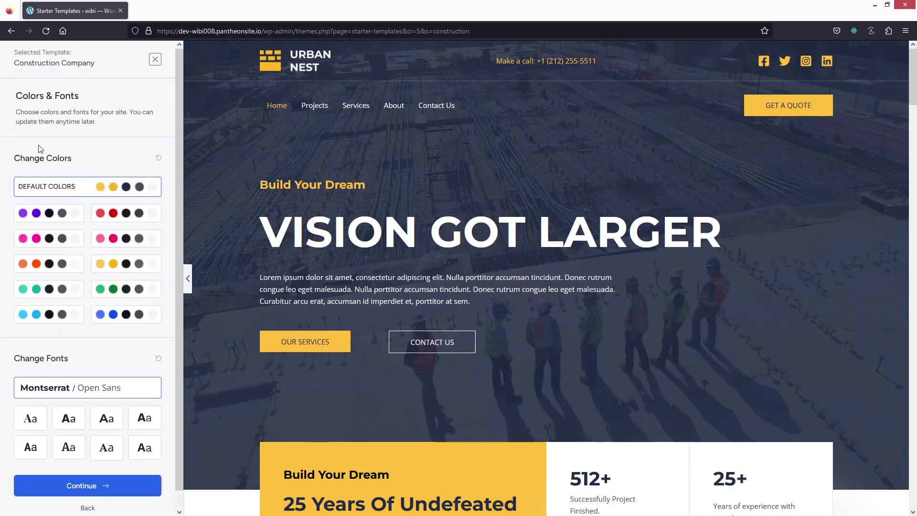
pyautogui.scroll(-1, 91, 315)
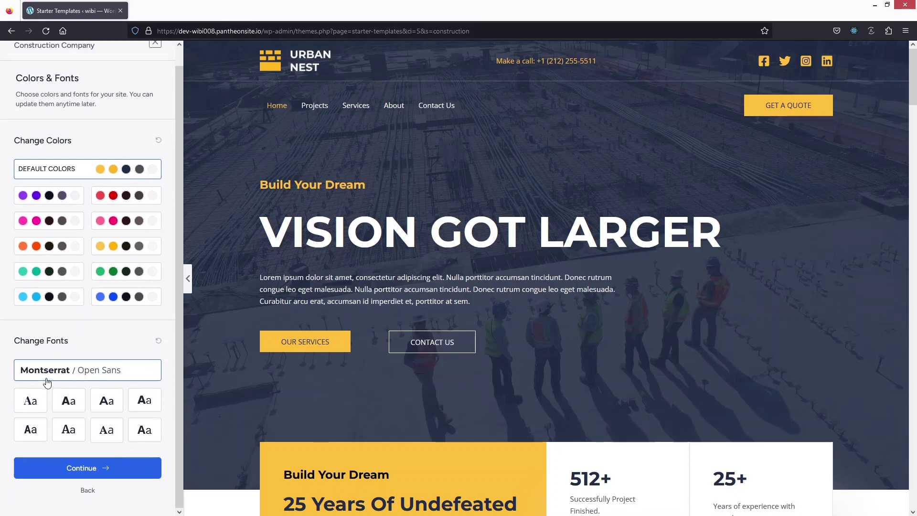
pyautogui.click(115, 472)
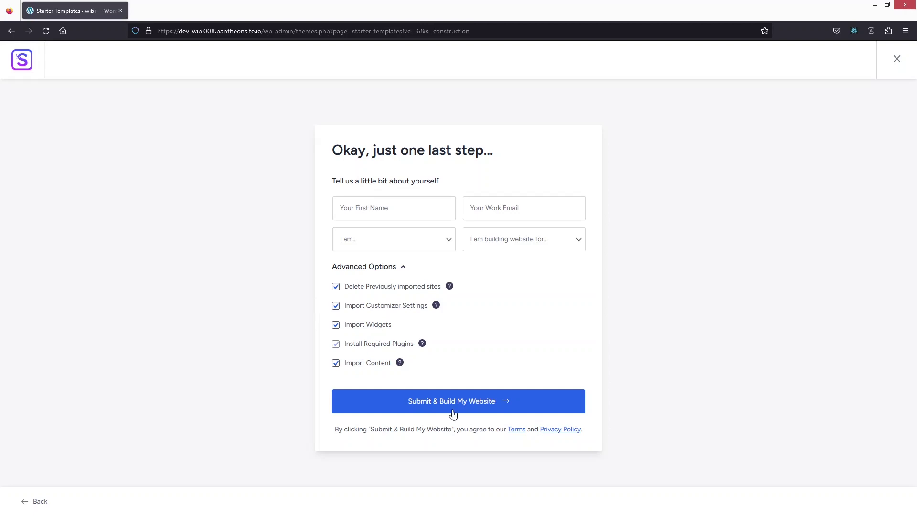
# Submit and build the Construction Company site, then view the finished Urban Nest website
pyautogui.click(392, 404)
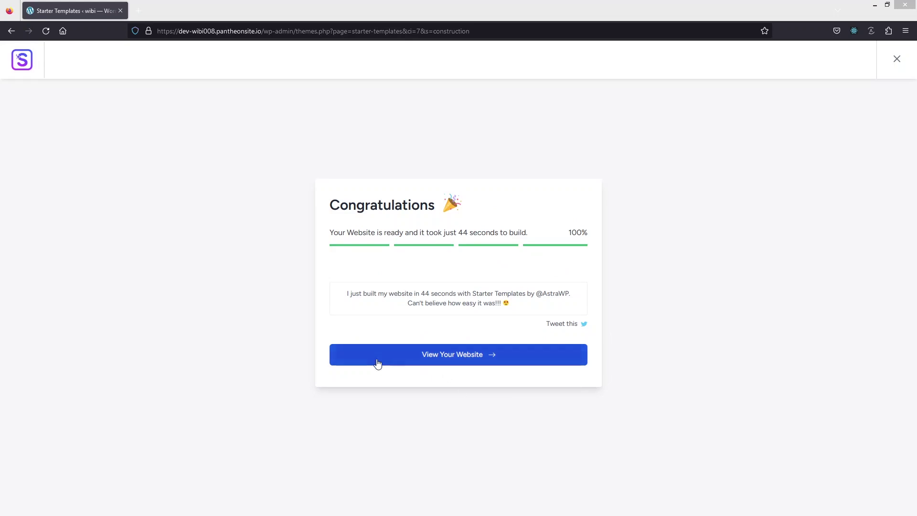
pyautogui.click(394, 361)
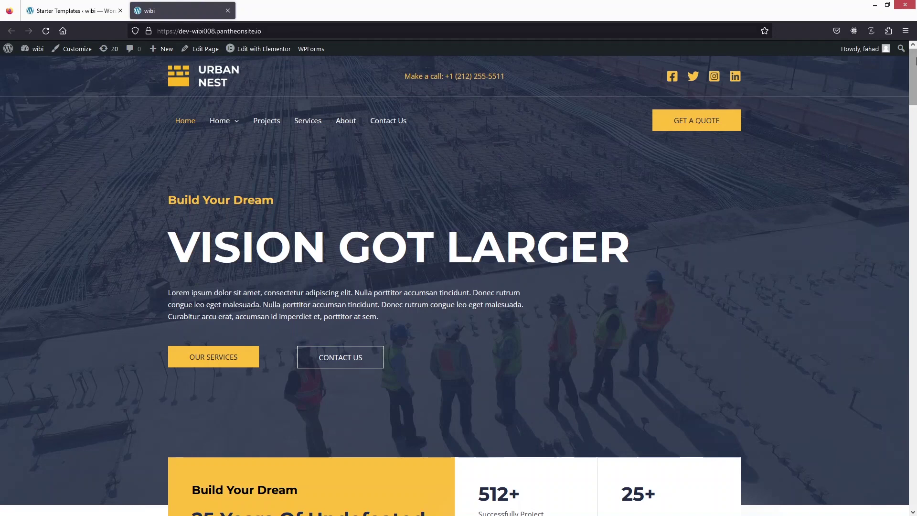
# Scroll the Urban Nest home page down past the quote form and FAQ to the footer
pyautogui.scroll(-10, 580, 139)
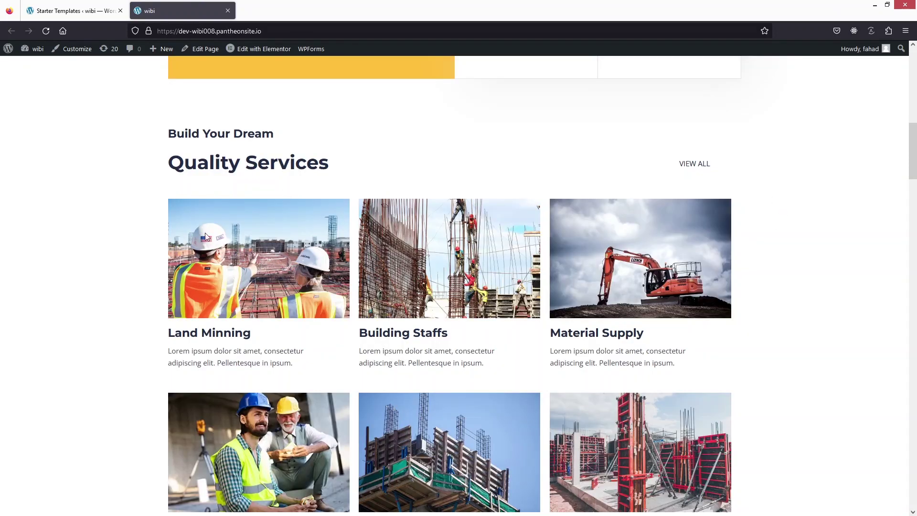
pyautogui.moveTo(914, 172); pyautogui.dragTo(916, 507)
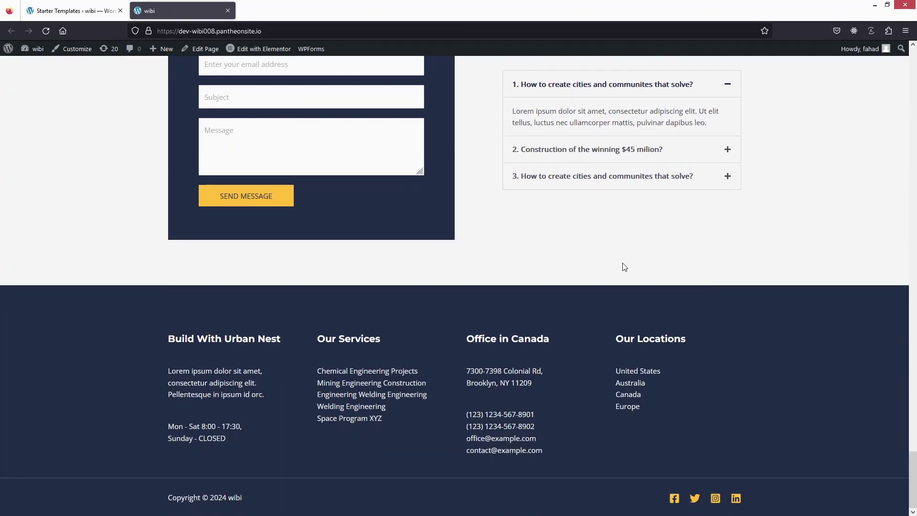
# Edit the home page with Elementor and show the Vision Got Larger heading's Style settings
pyautogui.click(263, 52)
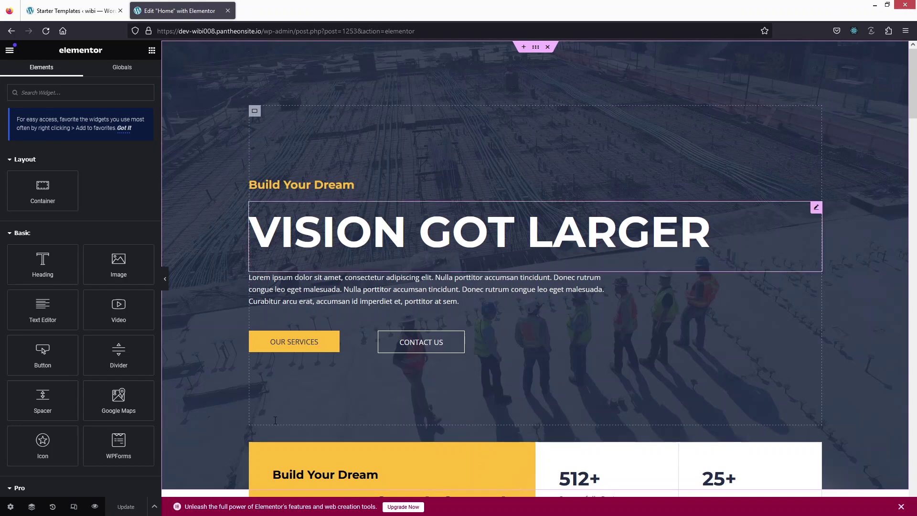
pyautogui.click(297, 232)
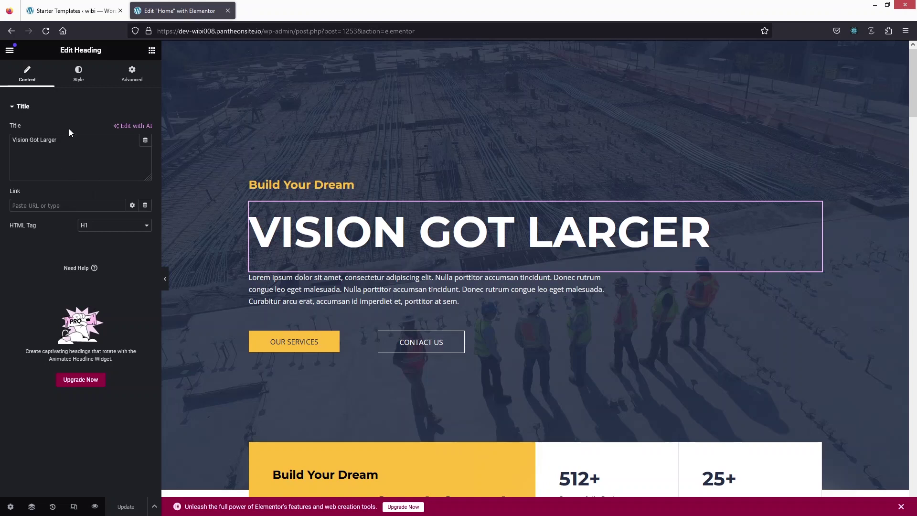
pyautogui.click(62, 71)
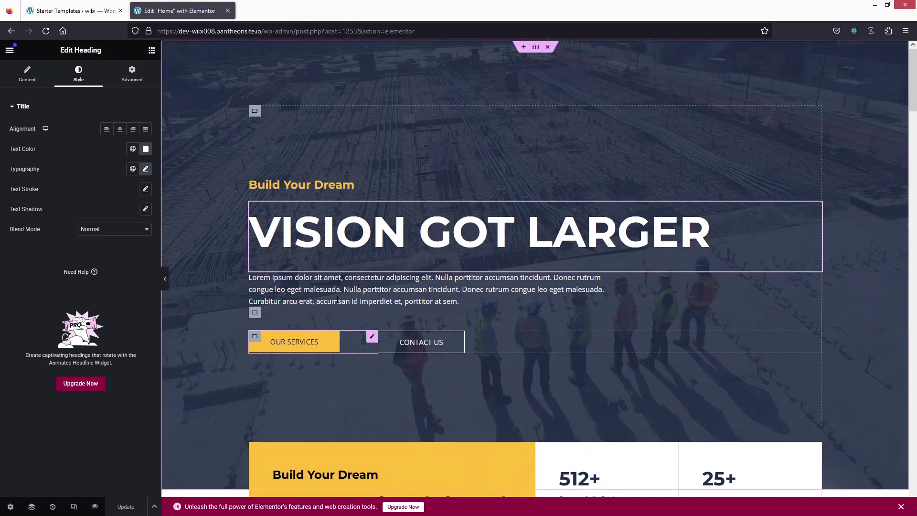
# Inspect the hero paragraph's text and Style settings, then select the OUR SERVICES button
pyautogui.click(356, 288)
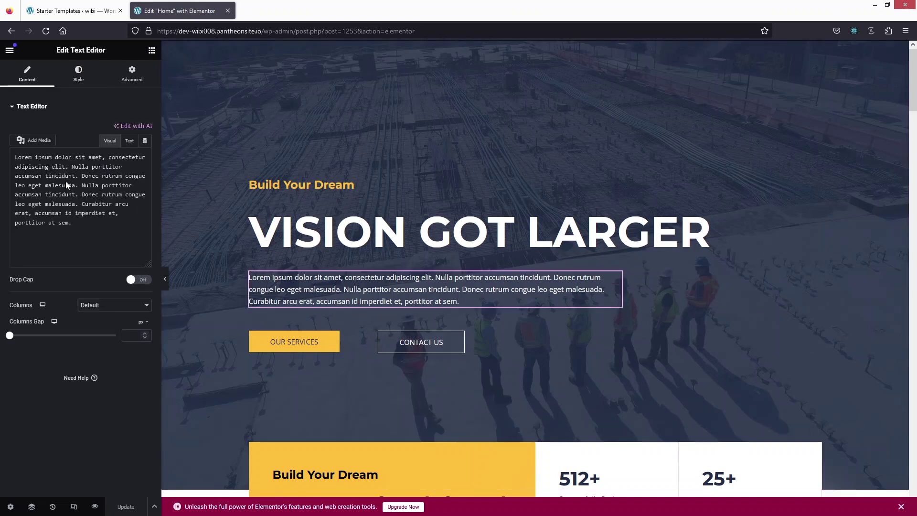
pyautogui.hotkey('ctrl', 'a')
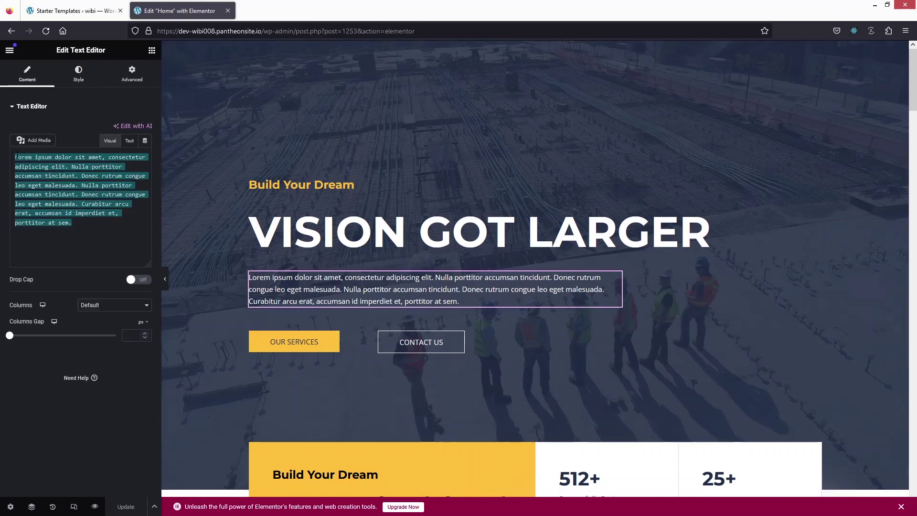
pyautogui.click(66, 75)
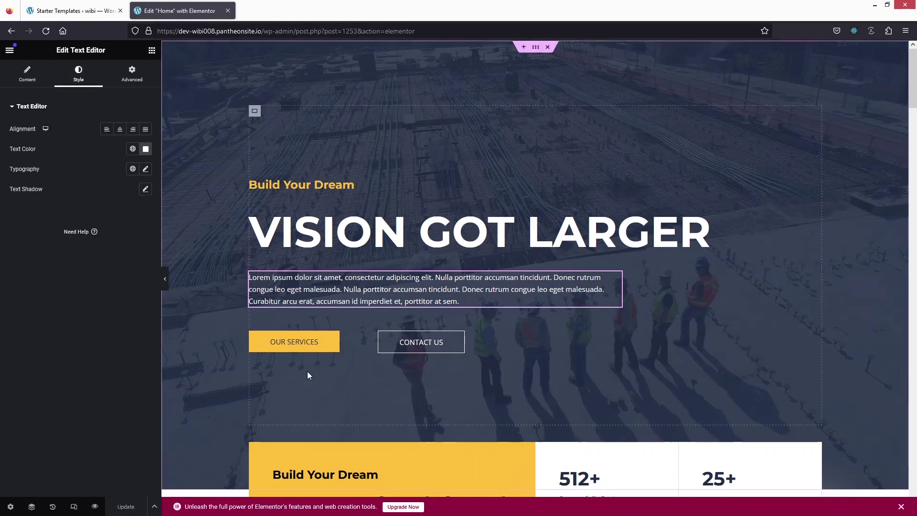
pyautogui.click(324, 345)
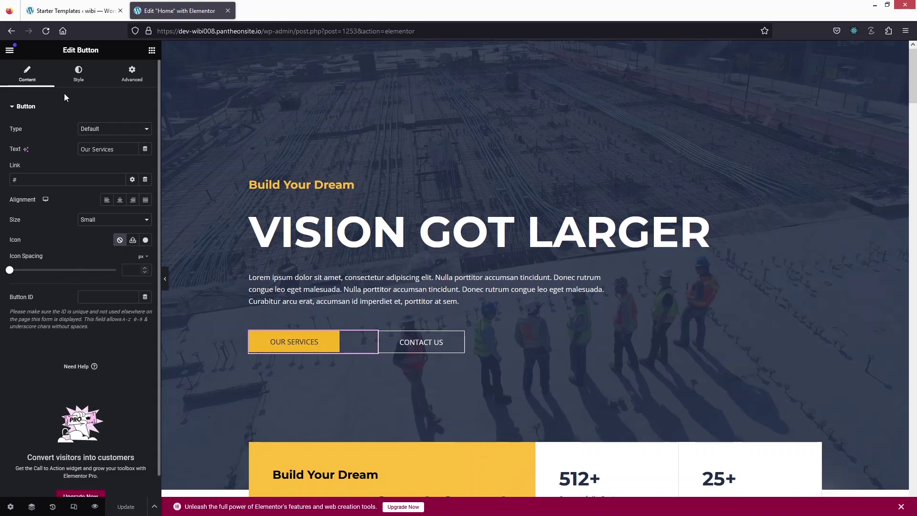
# View the Our Services button's Style settings, then select the hero section's container
pyautogui.click(88, 71)
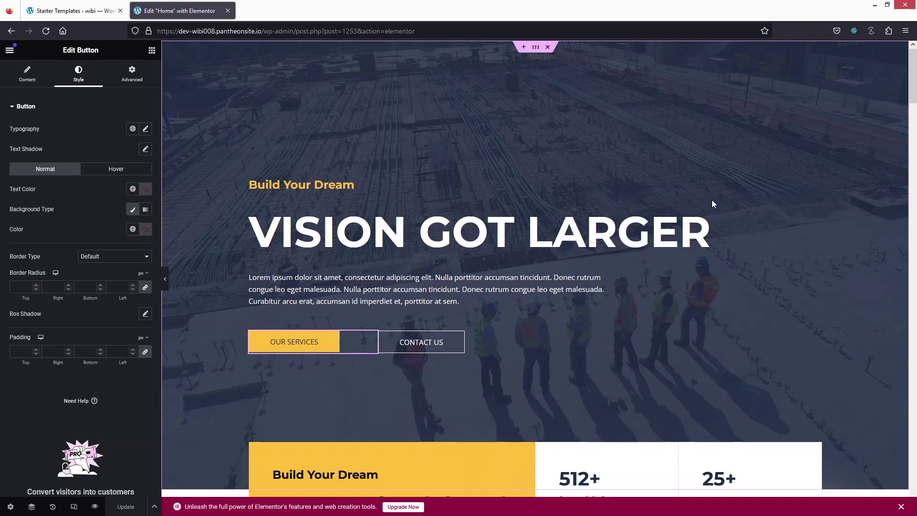
pyautogui.click(536, 47)
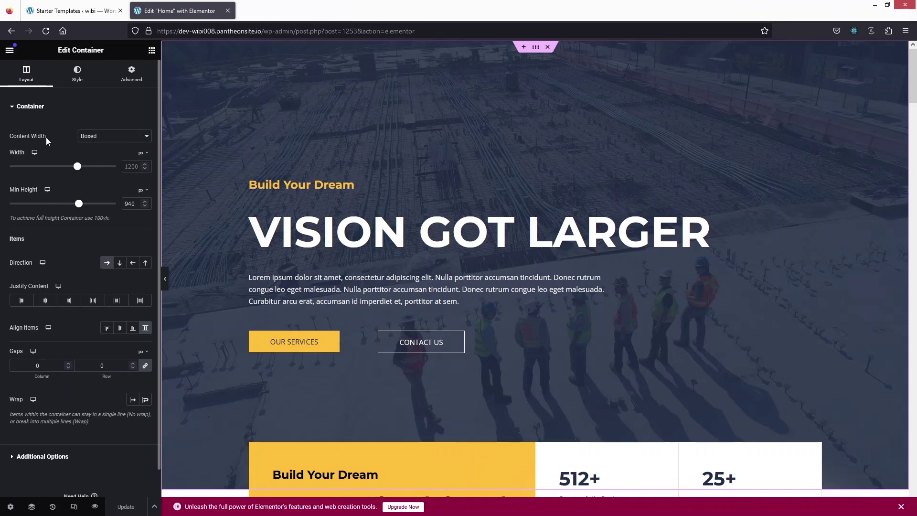
# Review the hero container's background and overlay, then its spacing: 135 px top/bottom padding
pyautogui.scroll(-1, 21, 227)
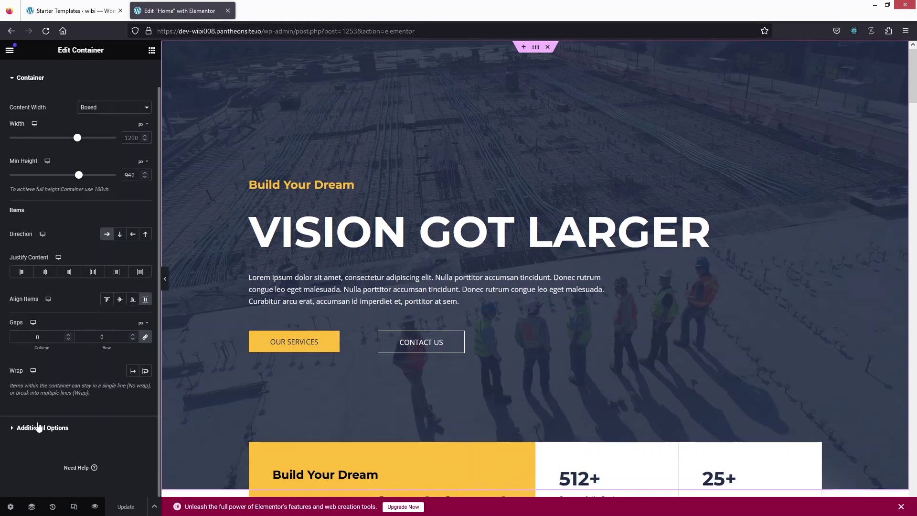
pyautogui.scroll(2, 79, 74)
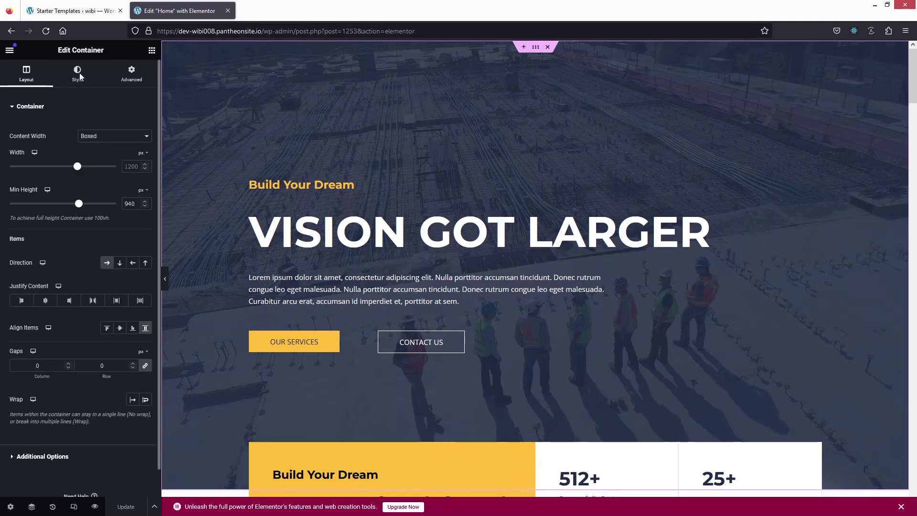
pyautogui.click(79, 74)
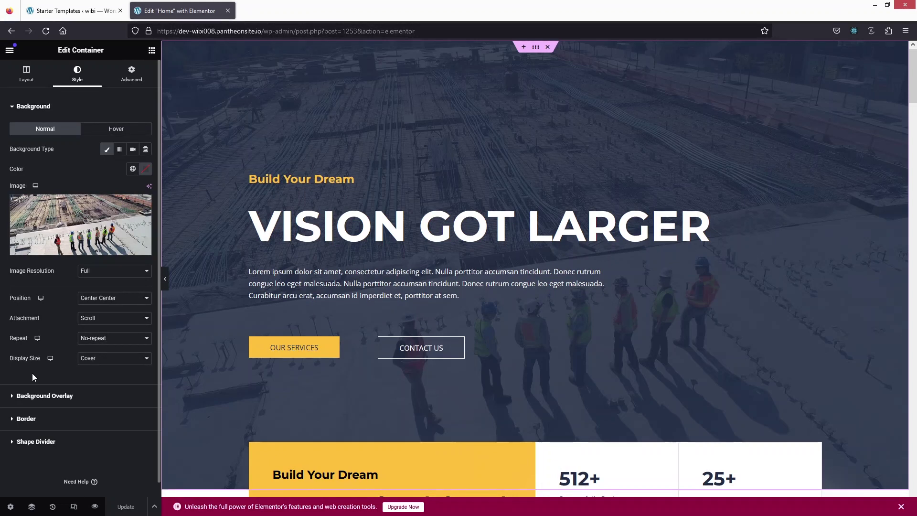
pyautogui.click(14, 399)
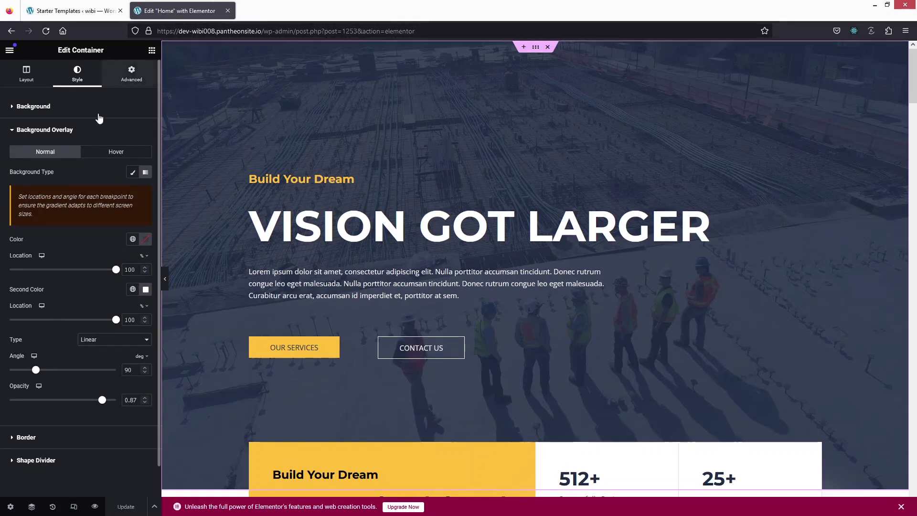
pyautogui.click(118, 72)
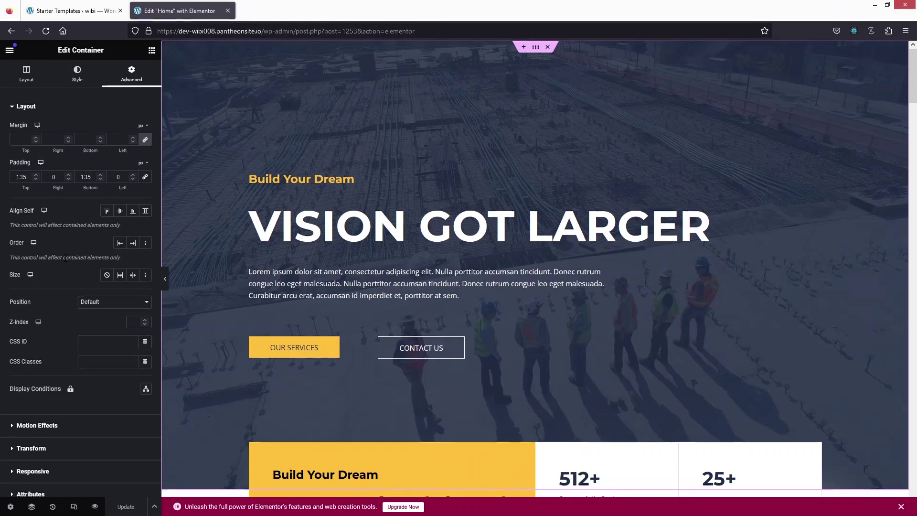
# Scroll past the stats block to the Land Minning, Building Staffs and Material Supply cards
pyautogui.scroll(-2, 65, 258)
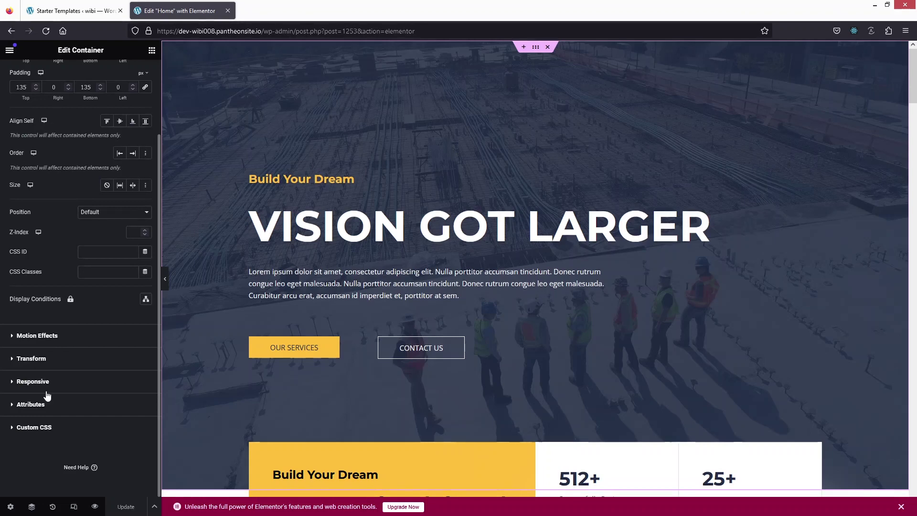
pyautogui.moveTo(911, 84); pyautogui.dragTo(911, 125)
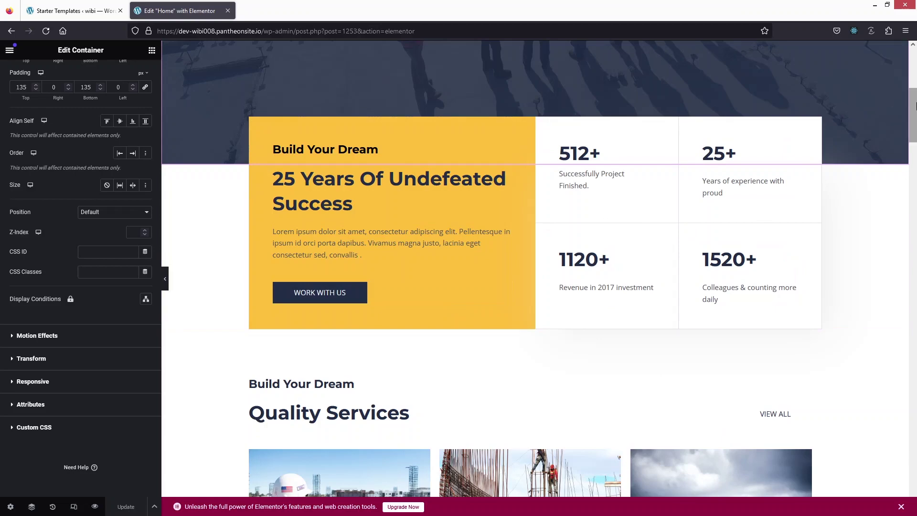
pyautogui.moveTo(914, 109); pyautogui.dragTo(915, 143)
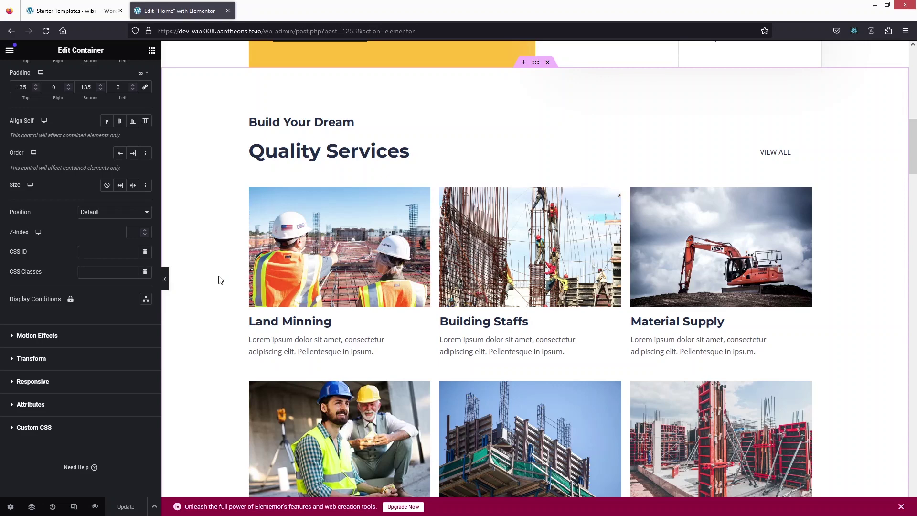
# Select the Land Minning image box and browse the media library without replacing its image
pyautogui.click(303, 267)
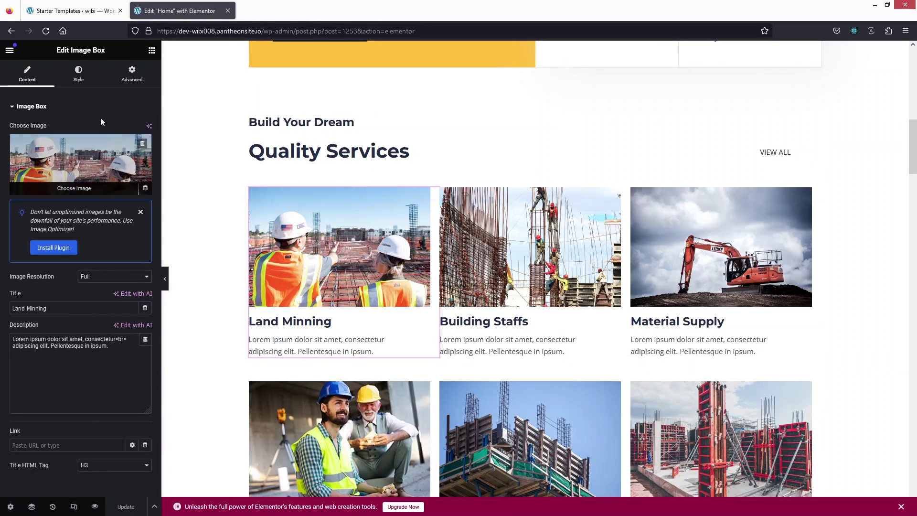
pyautogui.click(94, 148)
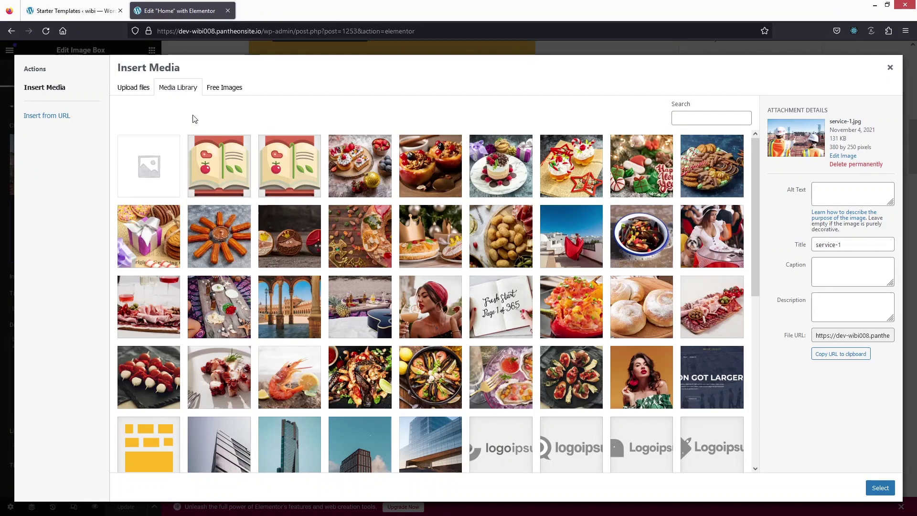
pyautogui.click(890, 67)
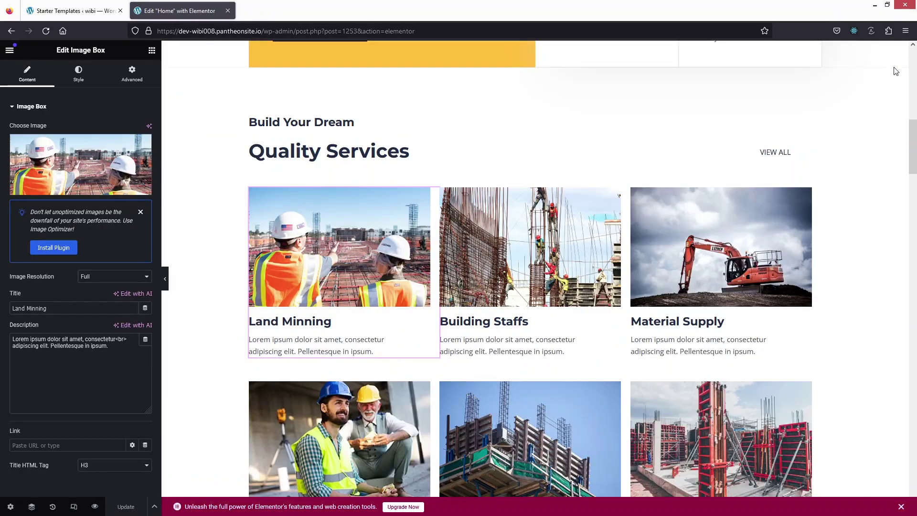
pyautogui.moveTo(913, 143); pyautogui.dragTo(913, 489)
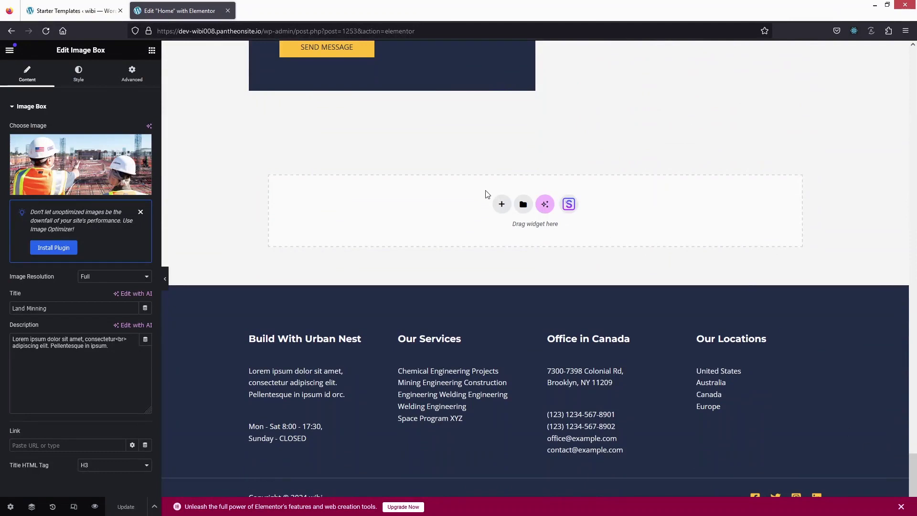
# Insert a two-column container at the page bottom, then delete it immediately
pyautogui.click(502, 206)
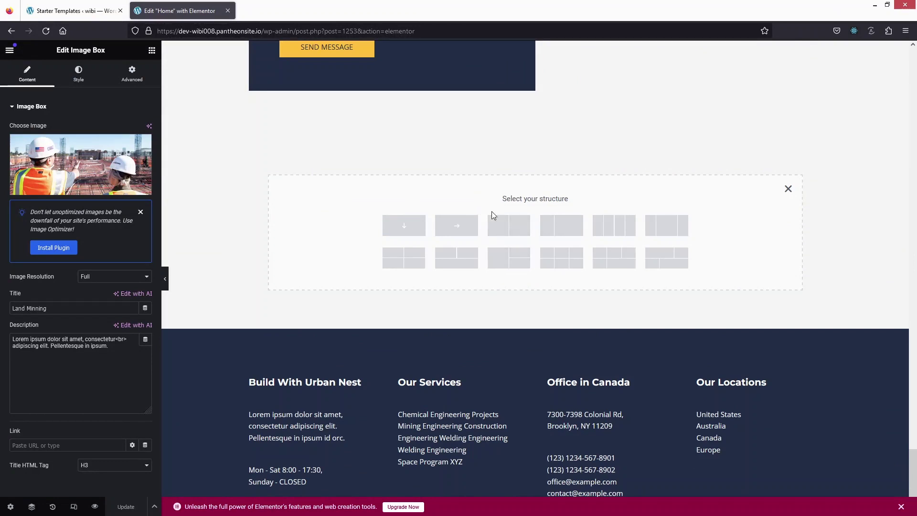
pyautogui.click(498, 234)
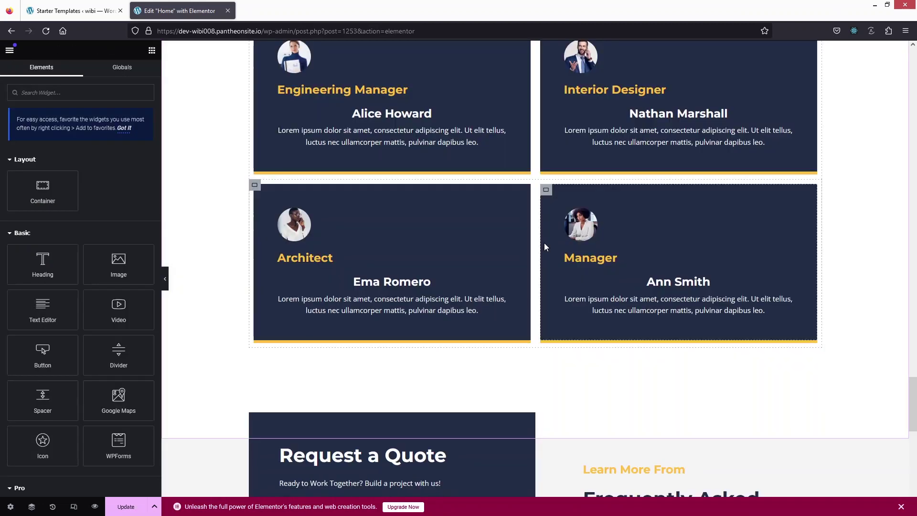
pyautogui.click(548, 131)
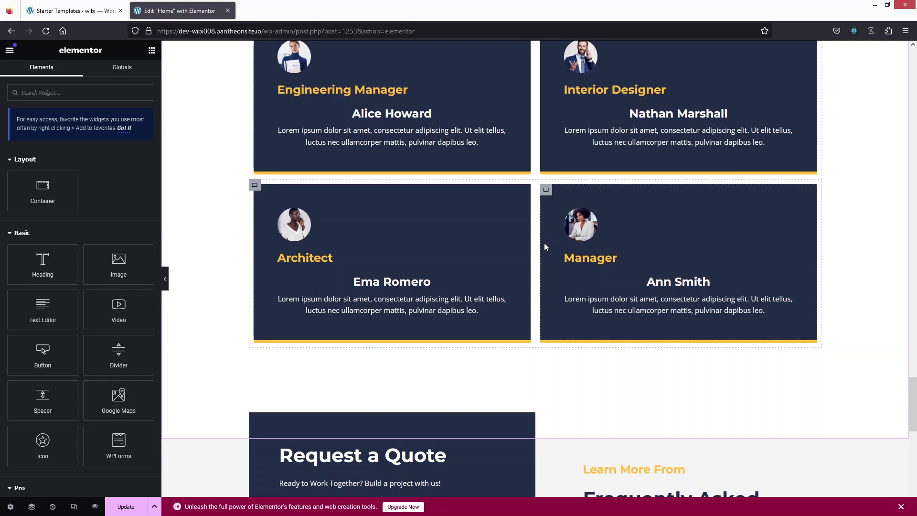